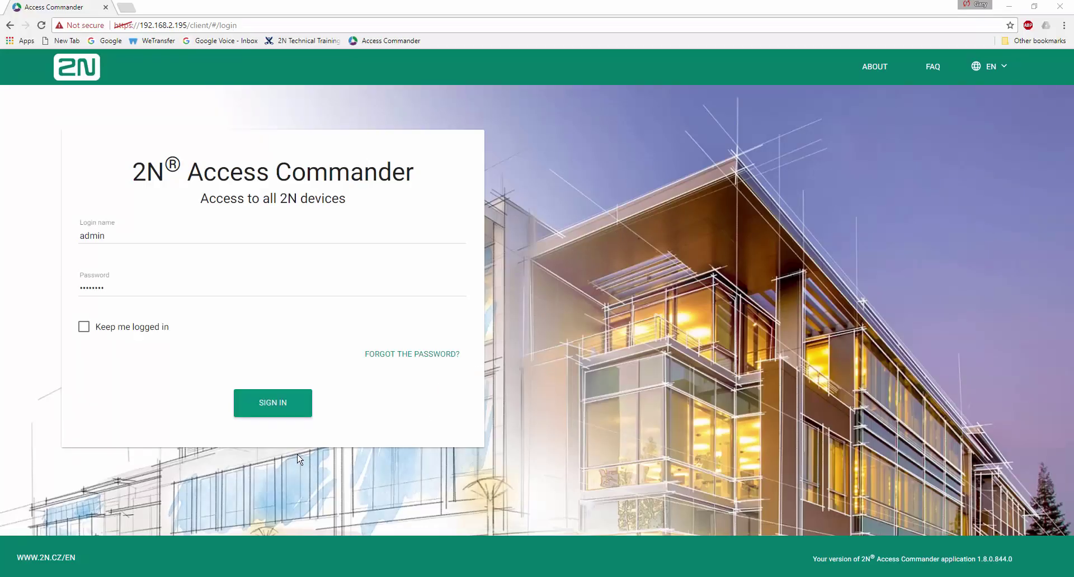
- Sign in to 2N Access Commander and load the dashboard showing 10/25 licence usage
{"action": "left_click", "coordinate": [290, 412]}
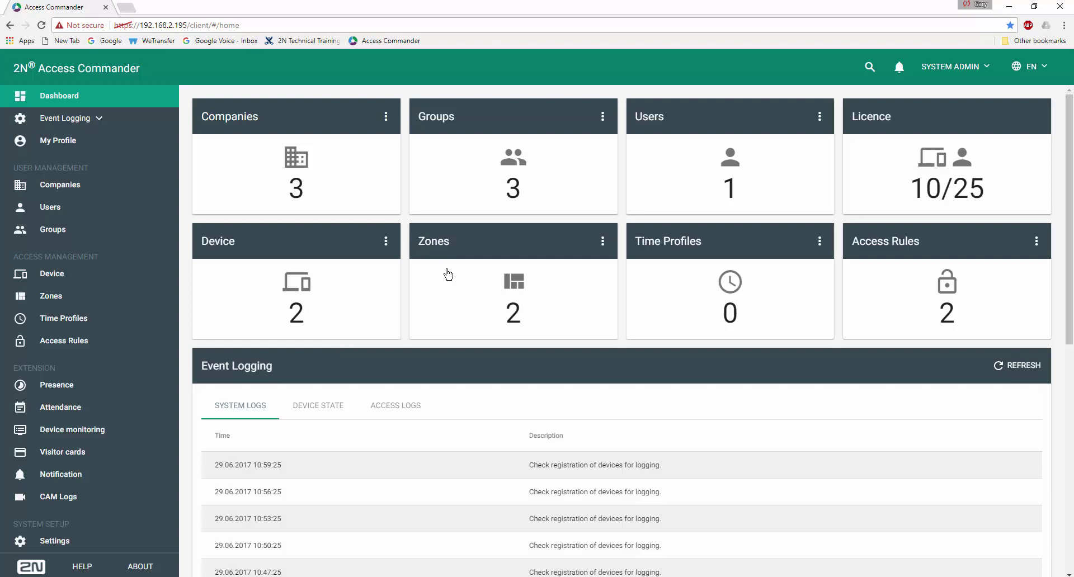
- Browse the companies, ABC Company's details and the users, ending on the groups list
{"action": "left_click", "coordinate": [355, 196]}
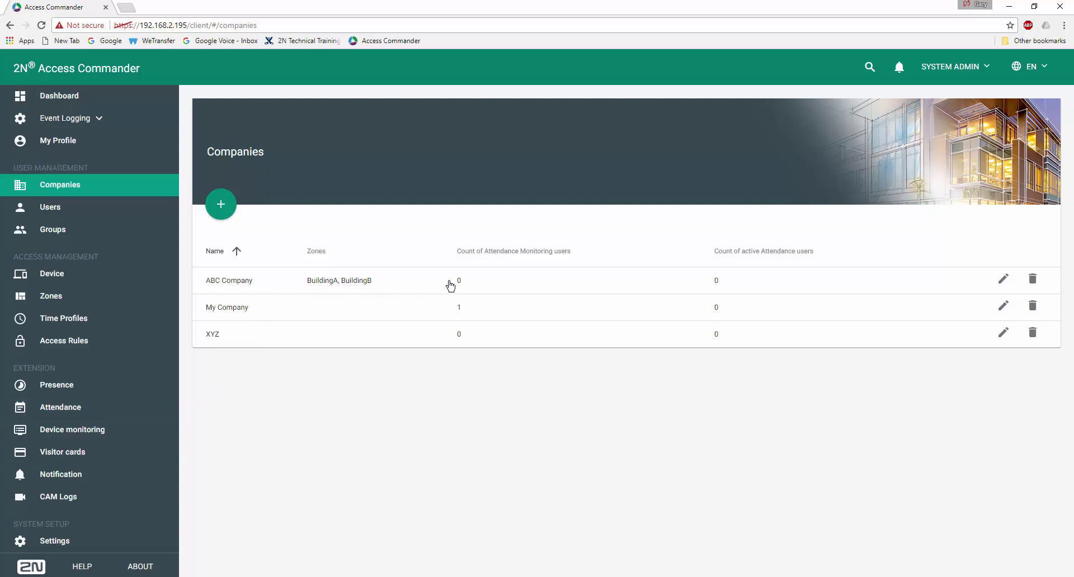
{"action": "left_click", "coordinate": [235, 288]}
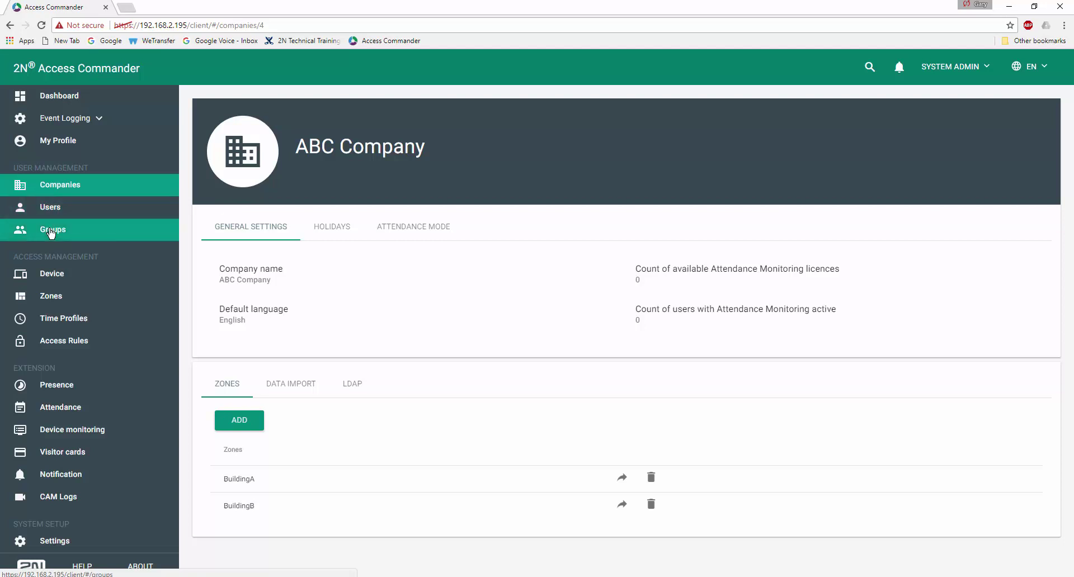
{"action": "left_click", "coordinate": [49, 207]}
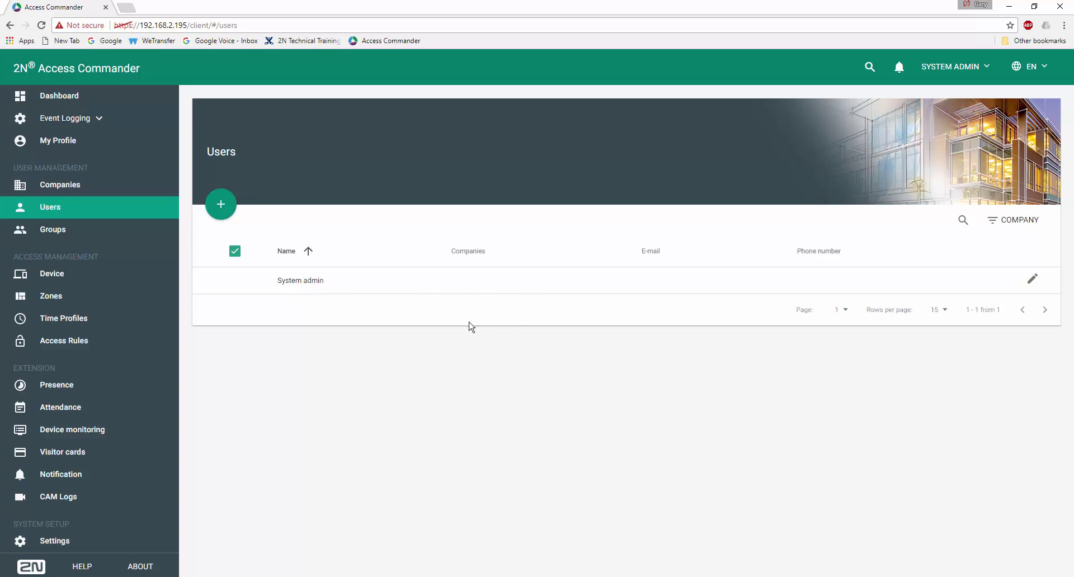
{"action": "left_click", "coordinate": [60, 236]}
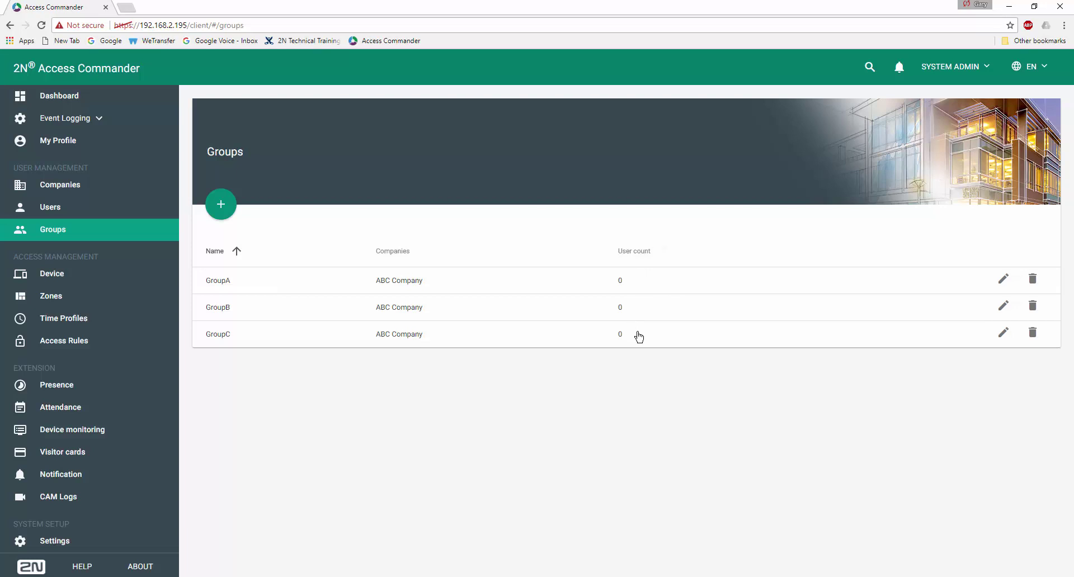
- Check the devices and BuildingA zone's companies, then show the Access Rules page
{"action": "left_click", "coordinate": [55, 284]}
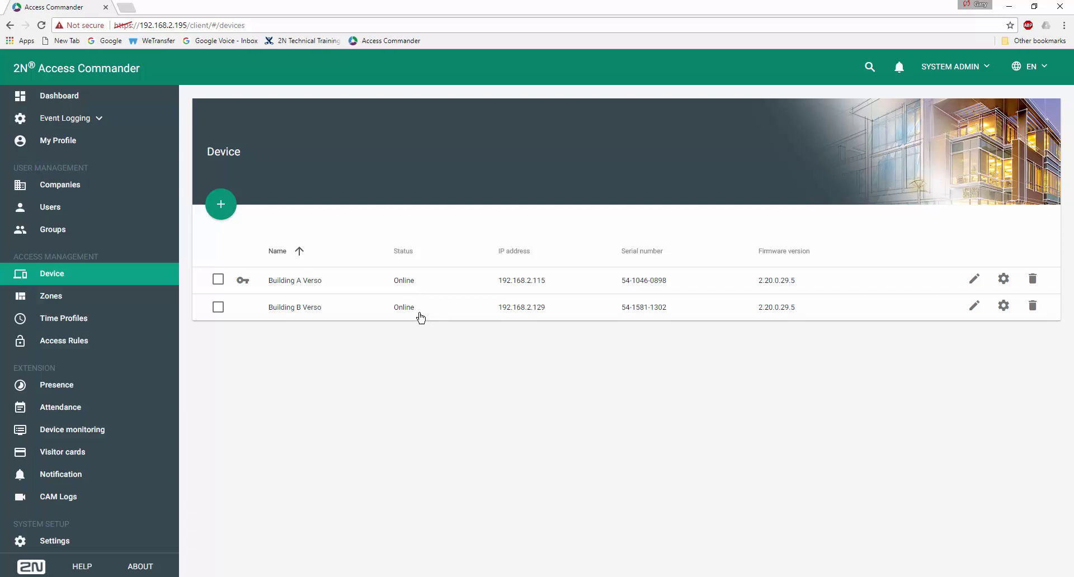
{"action": "left_click", "coordinate": [50, 296]}
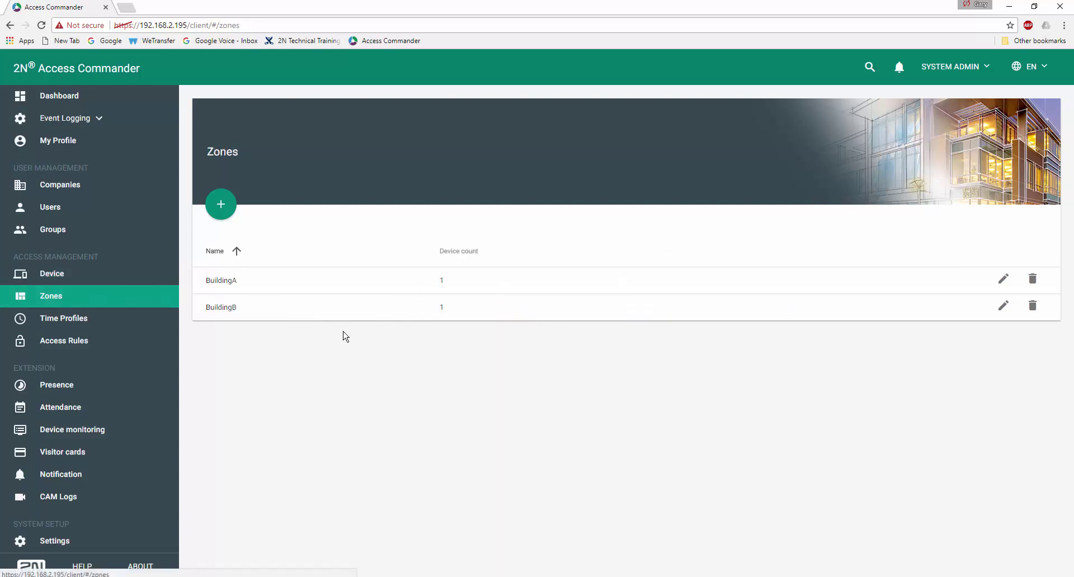
{"action": "left_click", "coordinate": [222, 285]}
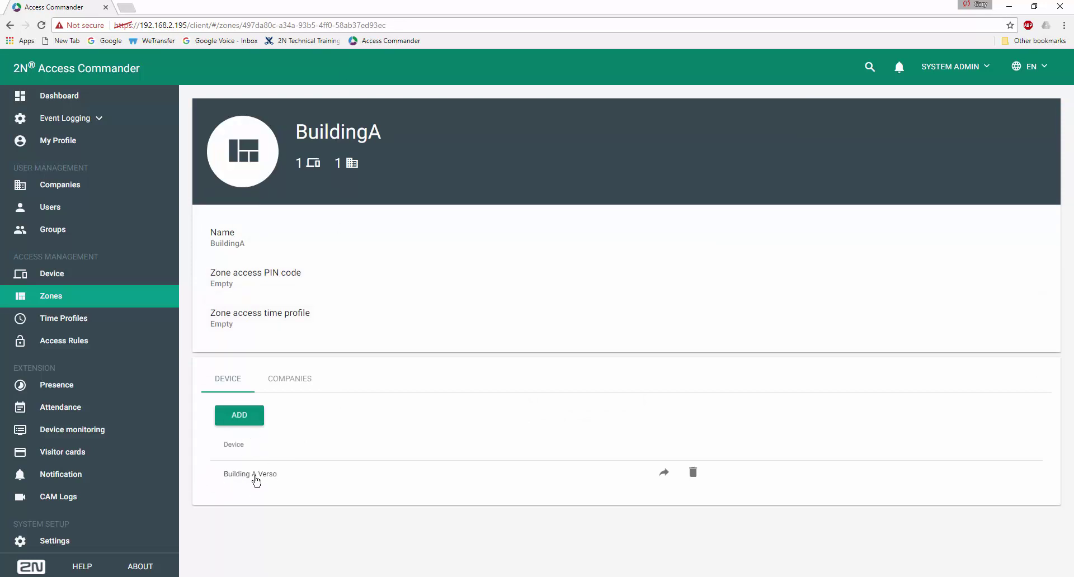
{"action": "left_click", "coordinate": [290, 380]}
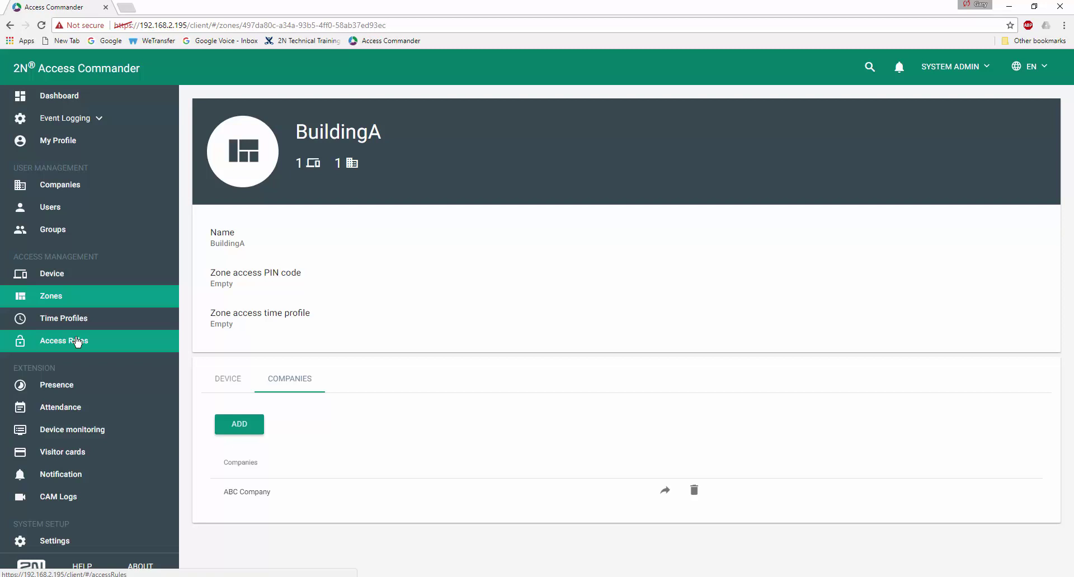
{"action": "left_click", "coordinate": [78, 343]}
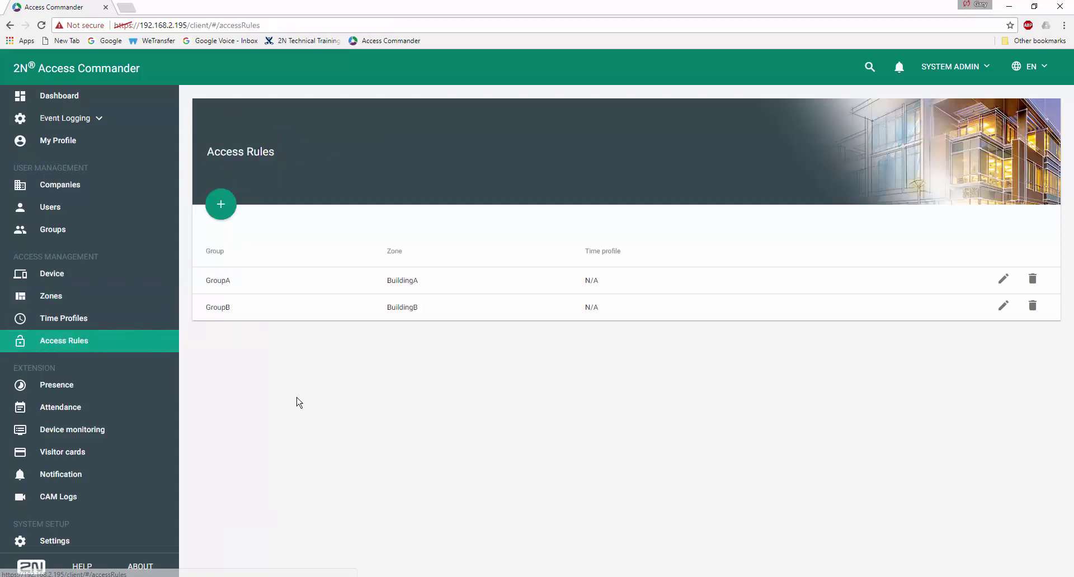
- Open the GroupA access rule (BuildingA, no time profile) and cancel without changes
{"action": "left_click", "coordinate": [254, 288]}
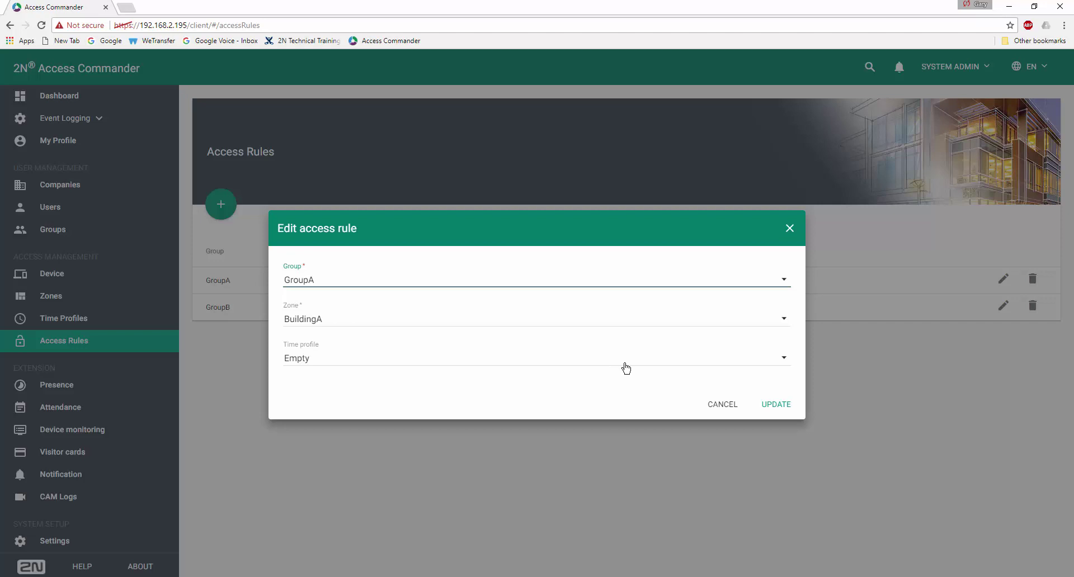
{"action": "left_click", "coordinate": [733, 406]}
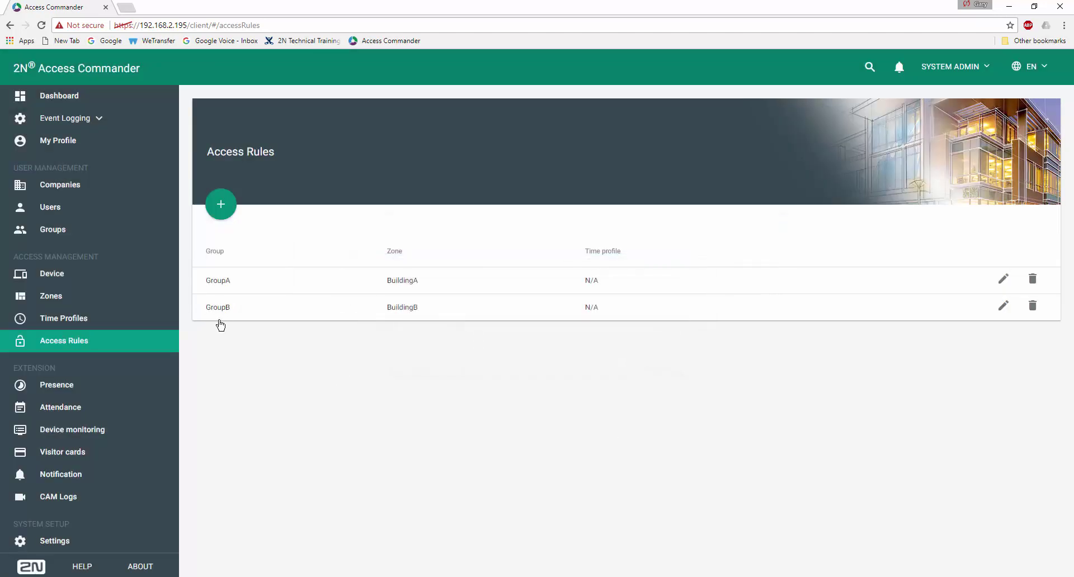
- Show the Synchronisation settings and view the FTP storage dialog, cancelling it unchanged
{"action": "left_click", "coordinate": [63, 548]}
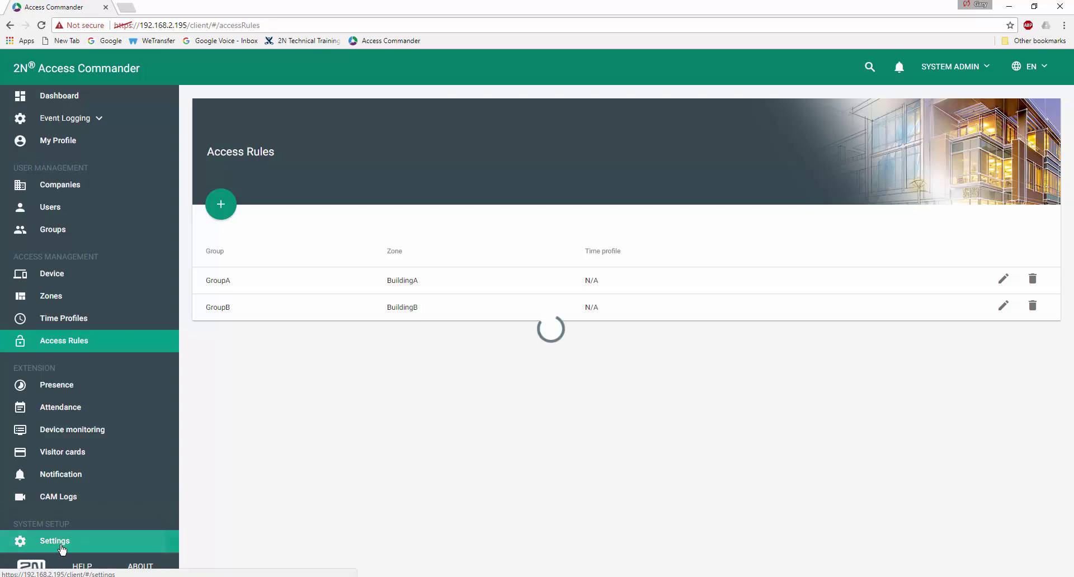
{"action": "left_click", "coordinate": [572, 158]}
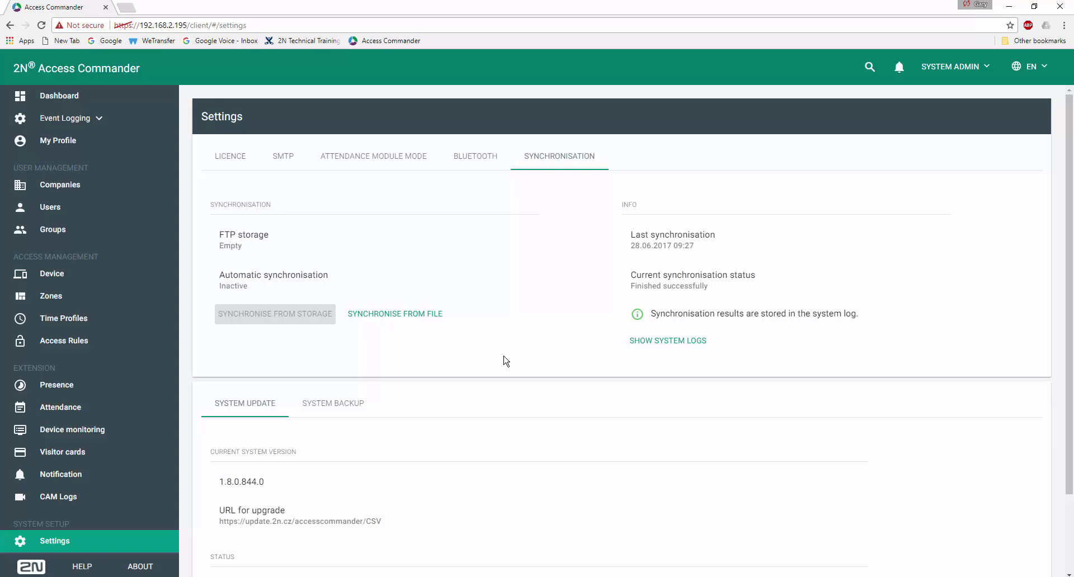
{"action": "left_click", "coordinate": [282, 240]}
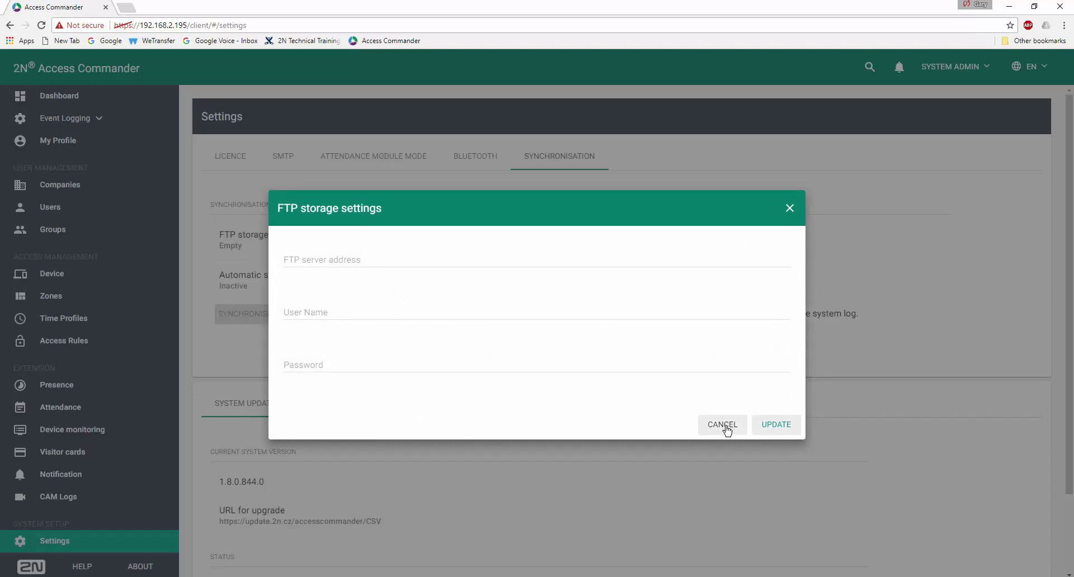
{"action": "left_click", "coordinate": [727, 429]}
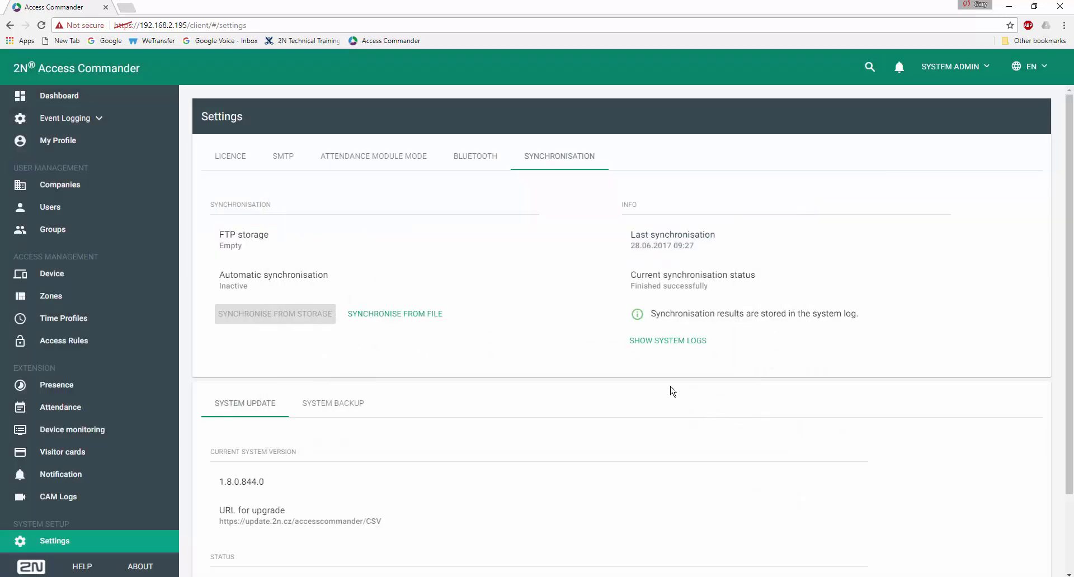
{"action": "left_click", "coordinate": [293, 276]}
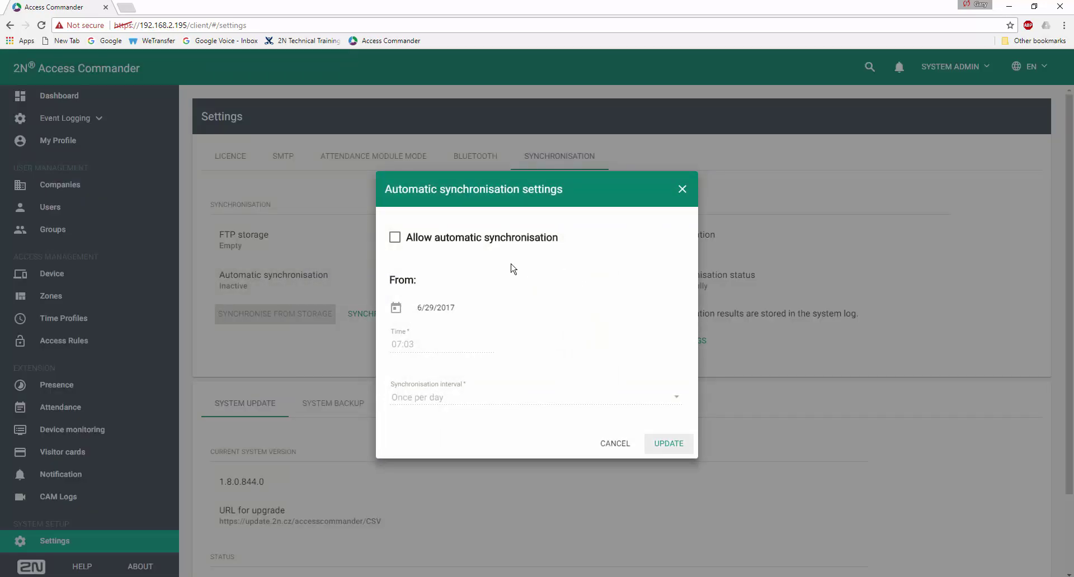
{"action": "left_click", "coordinate": [395, 238]}
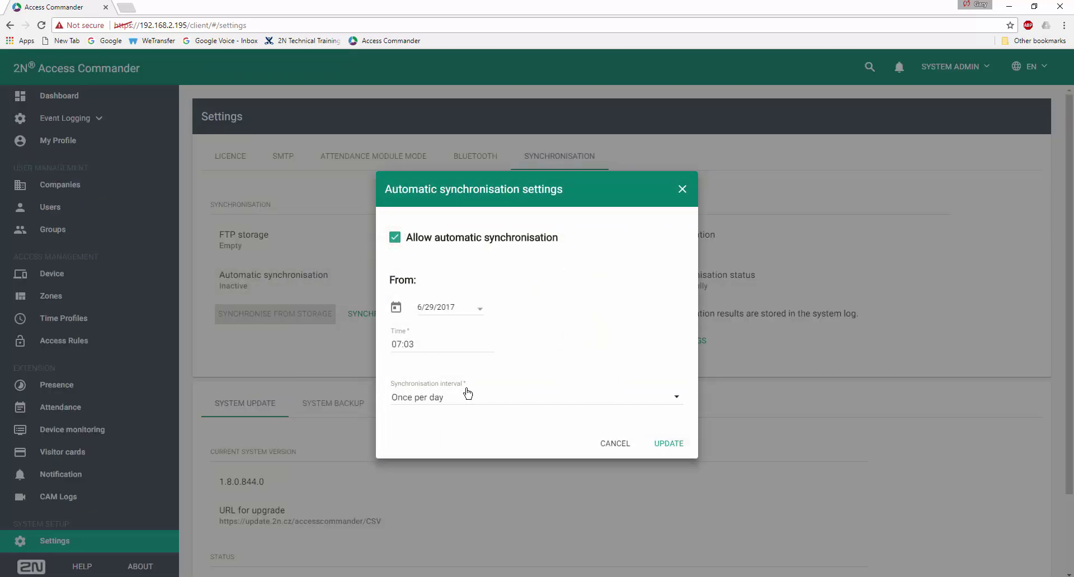
{"action": "left_click", "coordinate": [670, 401]}
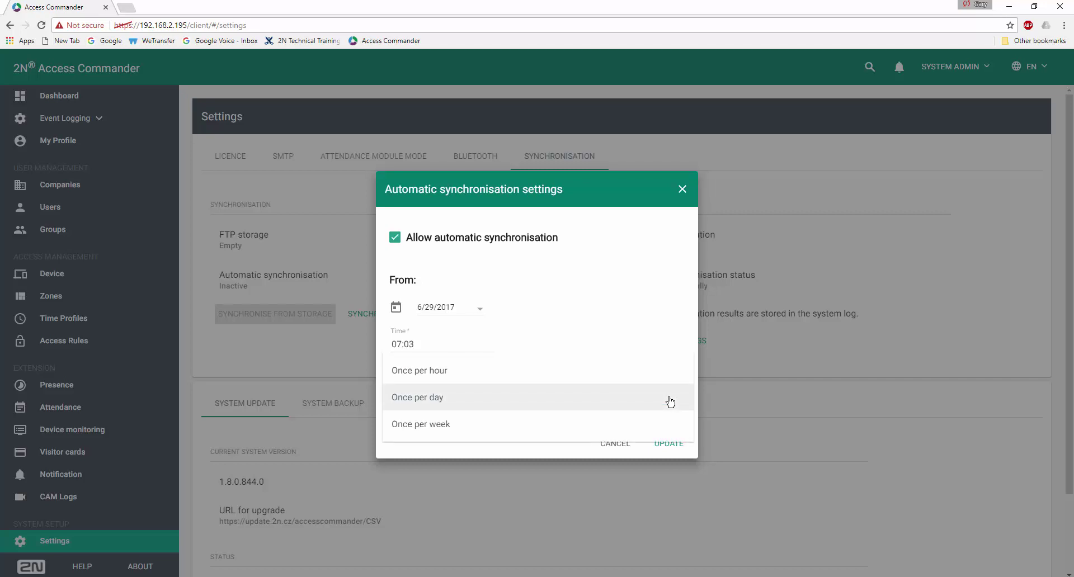
{"action": "left_click", "coordinate": [669, 401]}
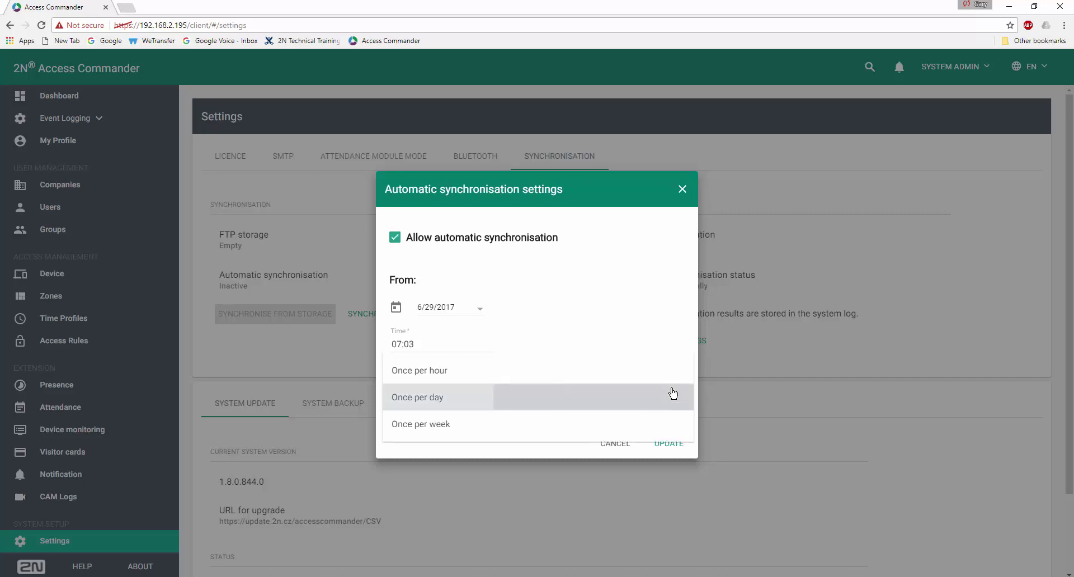
{"action": "left_click", "coordinate": [613, 445]}
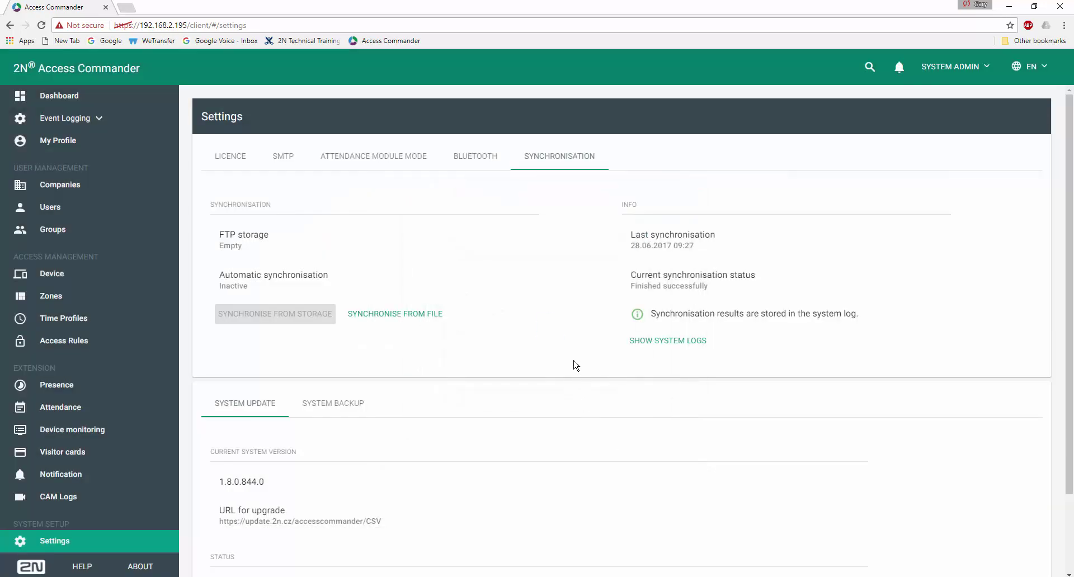
{"action": "left_click", "coordinate": [382, 320]}
- Bring the Users CSV sheet to the front in Excel and widen column E
{"action": "left_click", "coordinate": [204, 576]}
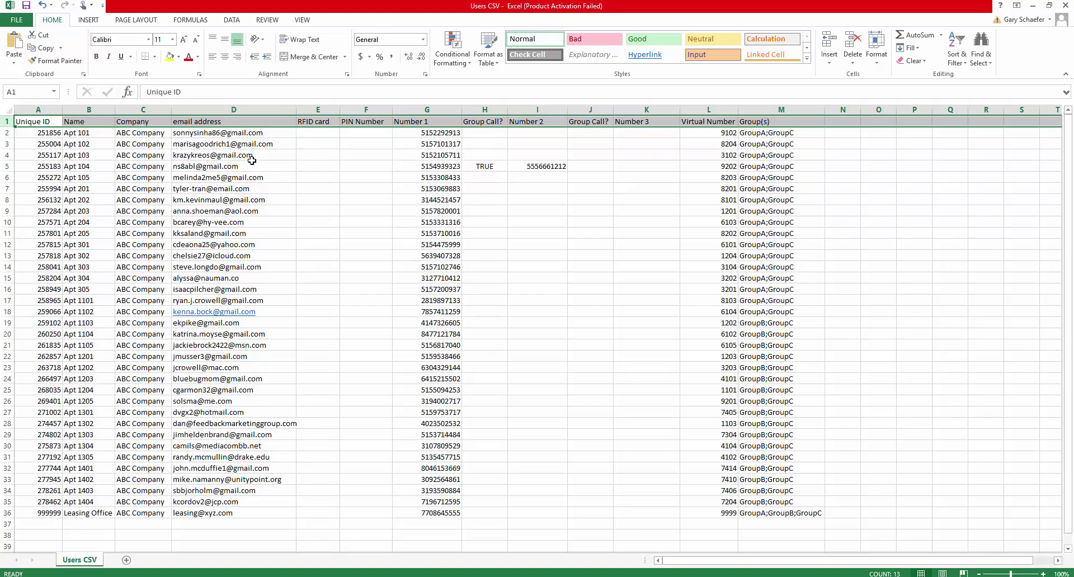
{"action": "left_click_drag", "start_coordinate": [338, 111], "coordinate": [362, 108]}
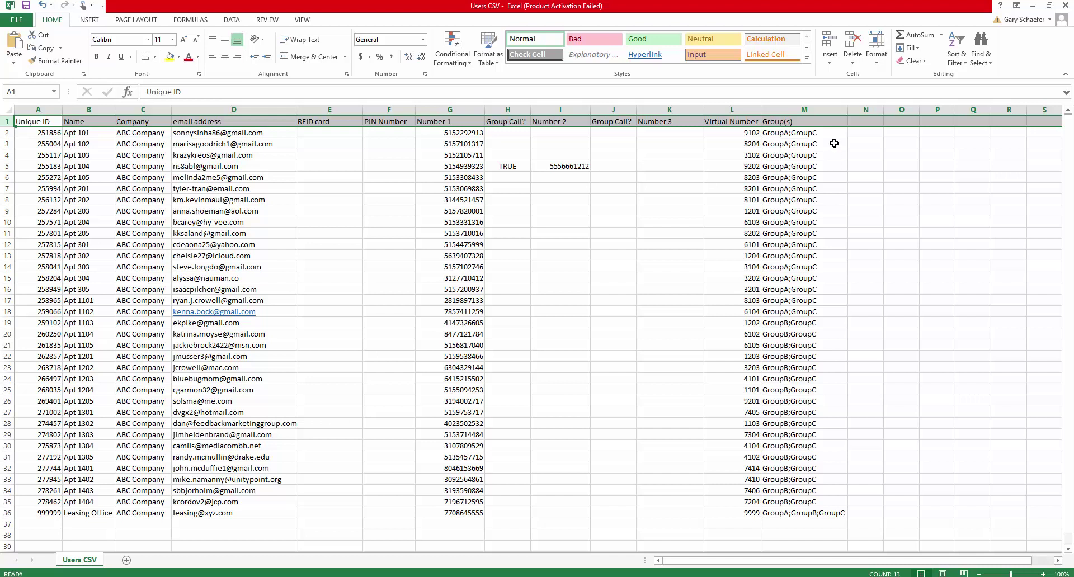
- Synchronise users from the local file Users CSV.csv until it finishes successfully
{"action": "left_click", "coordinate": [1033, 6]}
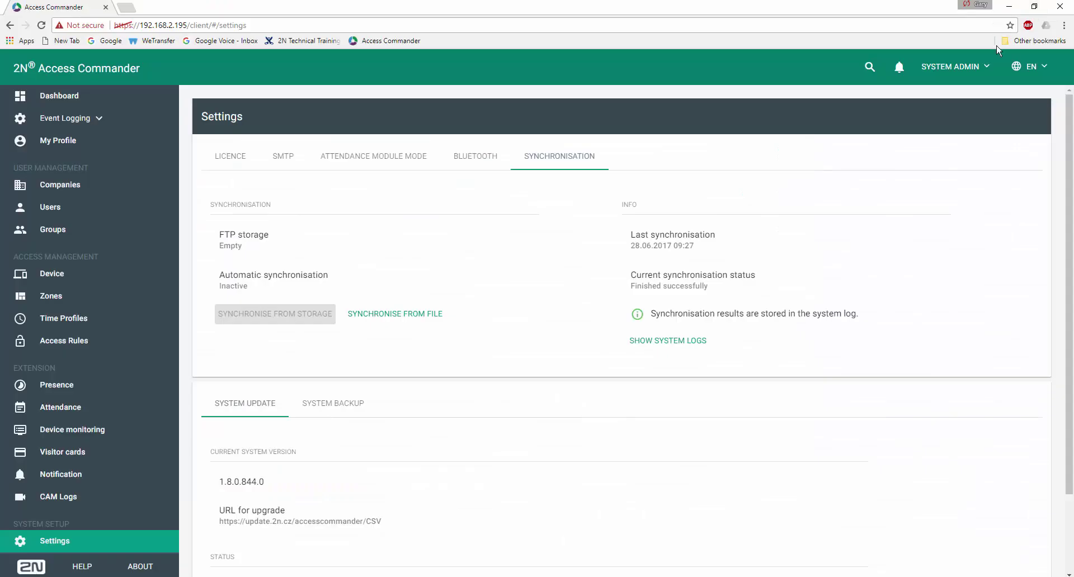
{"action": "left_click", "coordinate": [391, 316]}
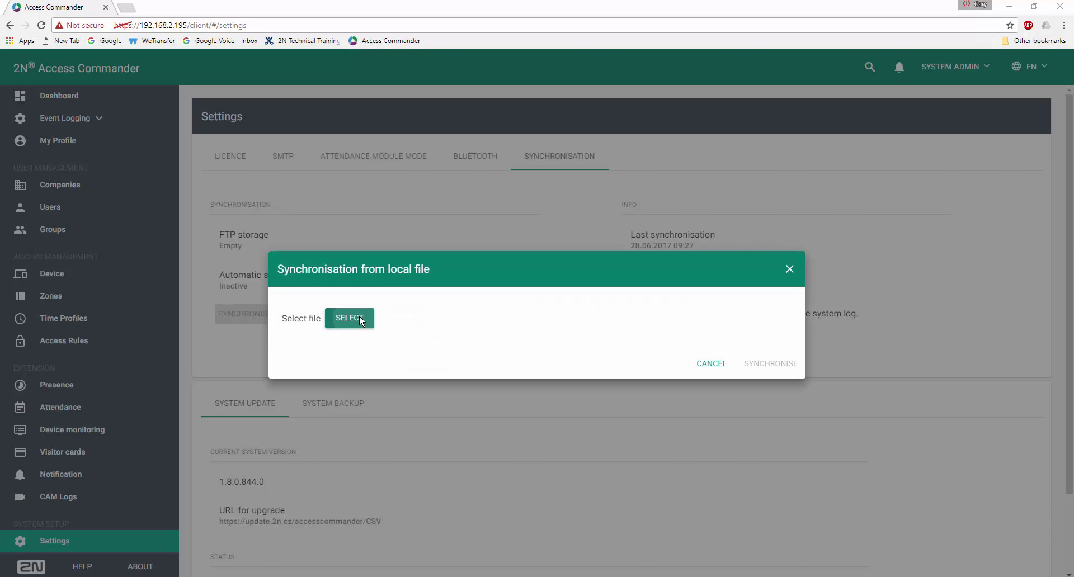
{"action": "left_click", "coordinate": [359, 318]}
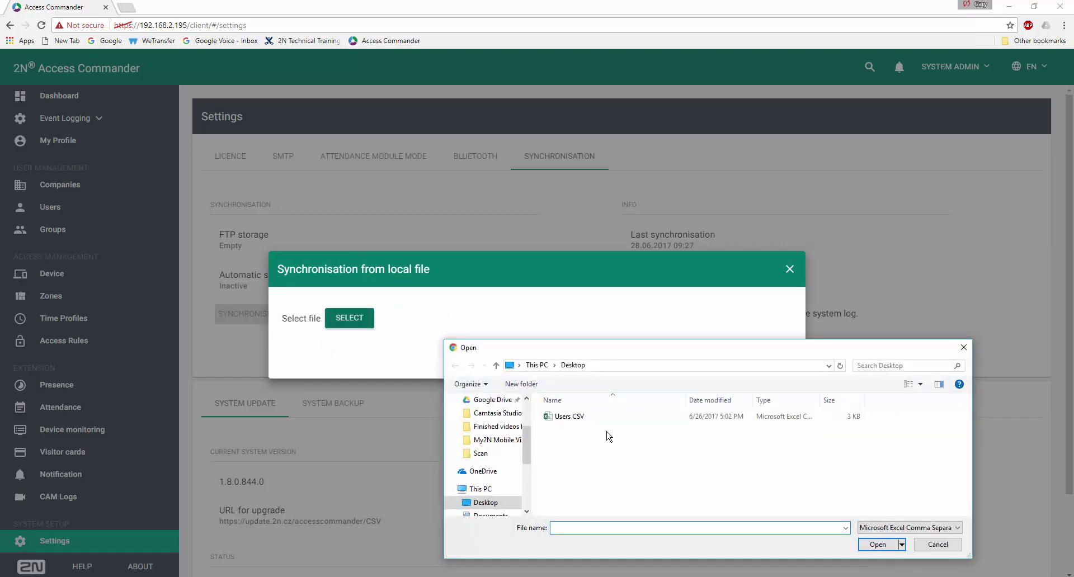
{"action": "double_click", "coordinate": [579, 420]}
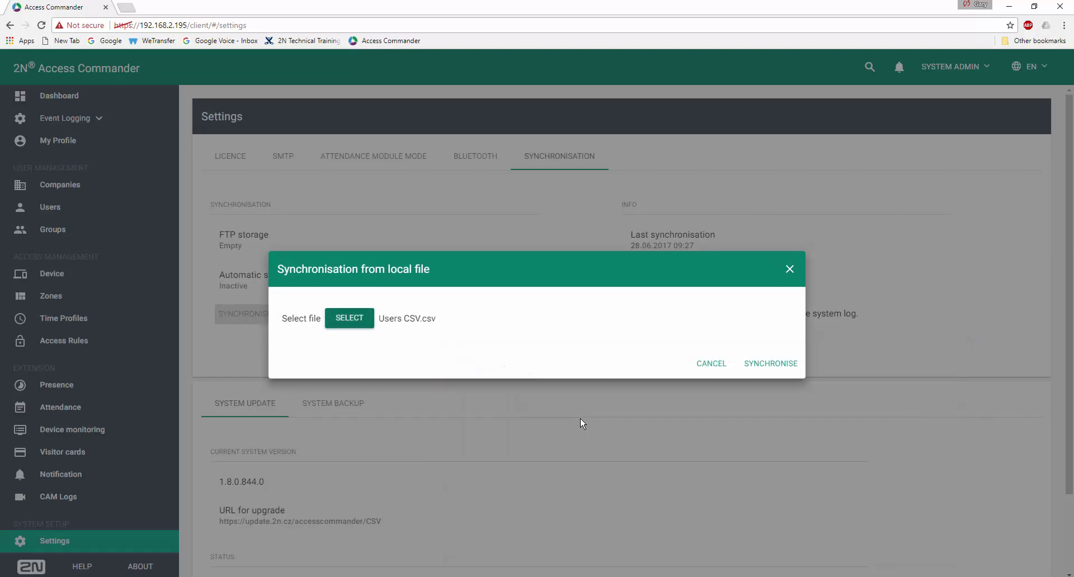
{"action": "left_click", "coordinate": [771, 364]}
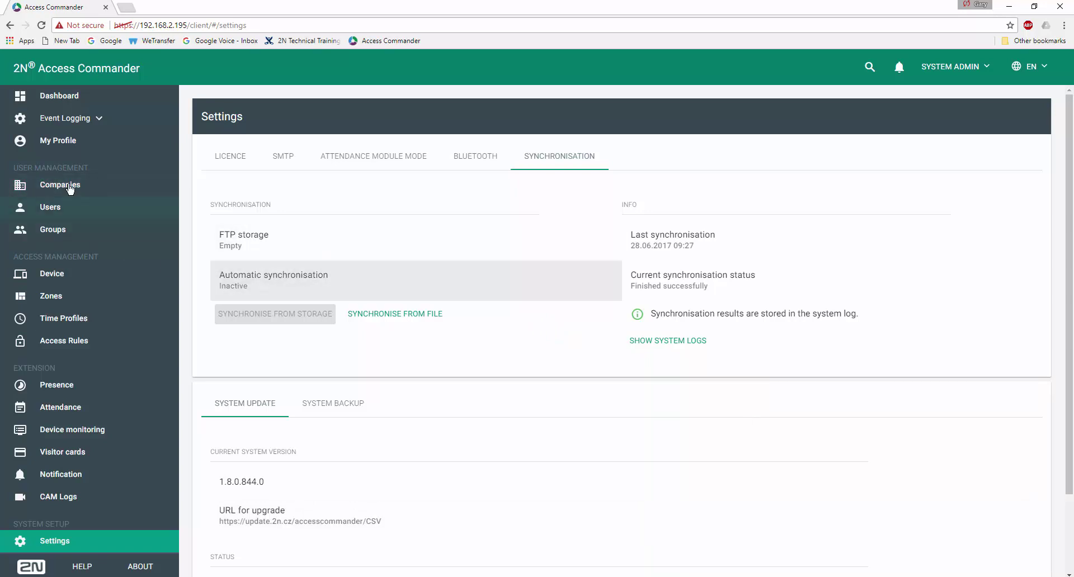
- Show the Groups list: GroupA and GroupB with 18 users each, GroupC with 35
{"action": "left_click", "coordinate": [59, 232]}
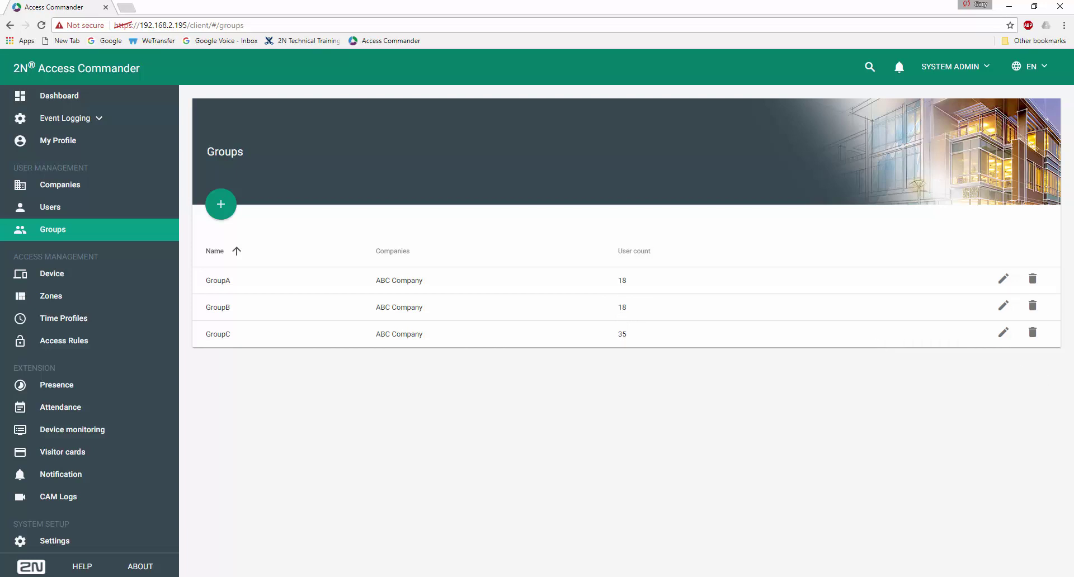
- Move the C4 Verso door station camera window further left to watch the displays
{"action": "left_click_drag", "start_coordinate": [980, 245], "coordinate": [634, 290]}
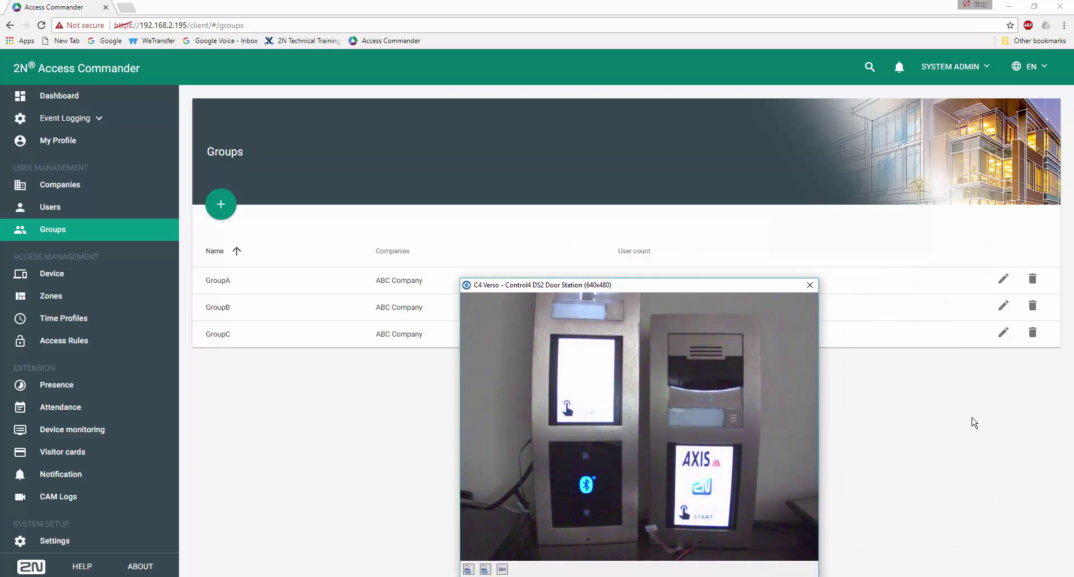